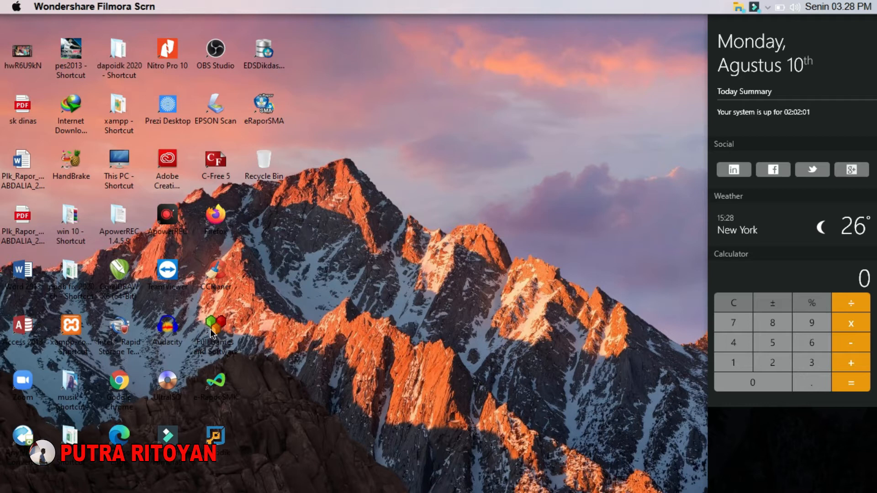
Launch Microsoft Word and create a new blank document
double_click(33, 284)
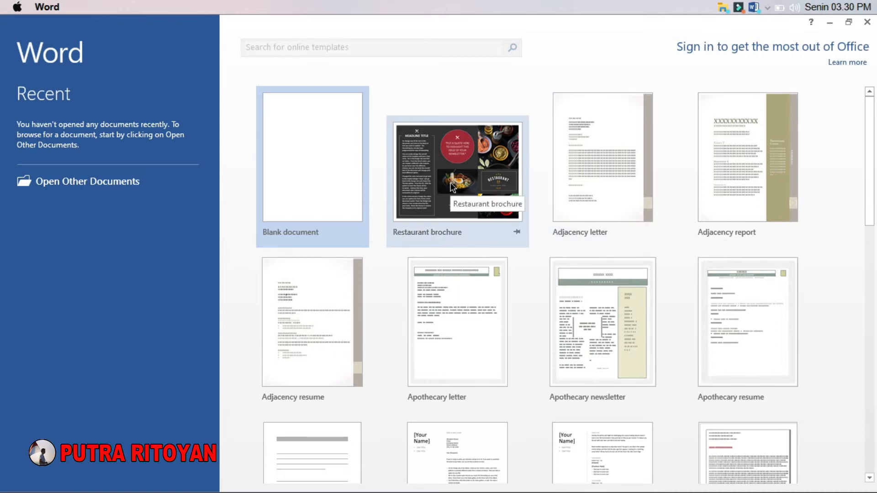
scroll(457, 191, down, 3)
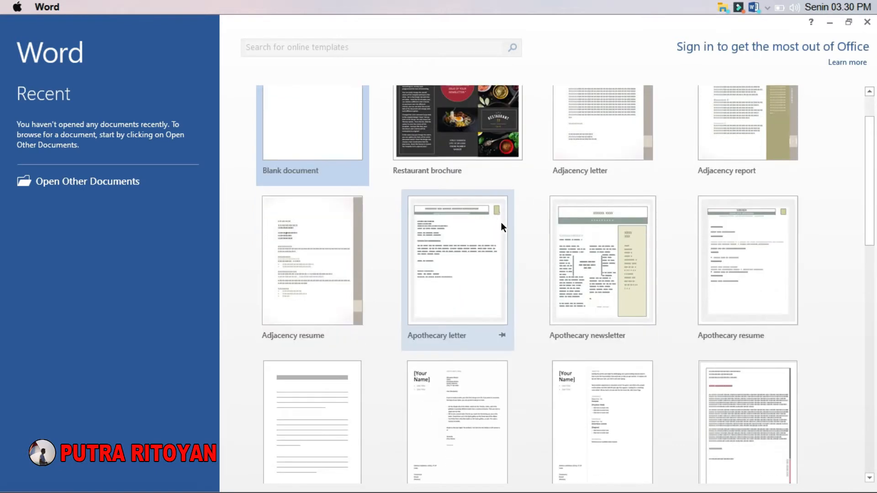
scroll(501, 224, down, 10)
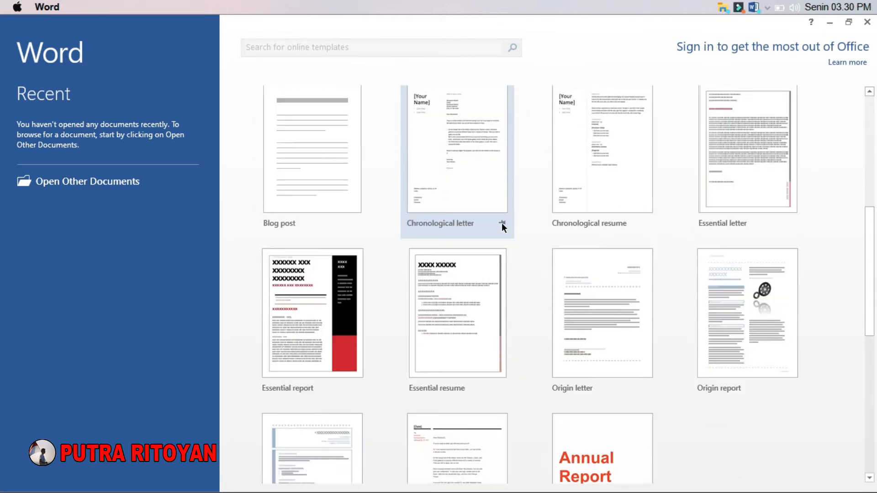
scroll(501, 224, down, 8)
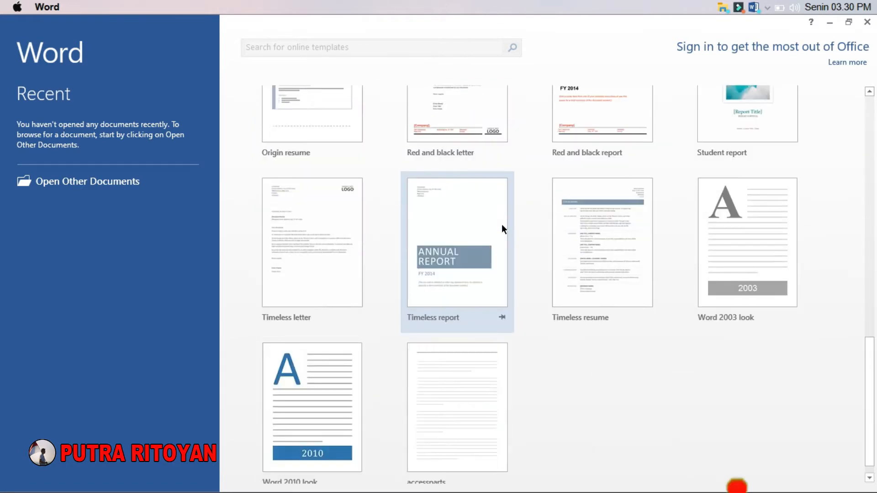
scroll(502, 224, up, 10)
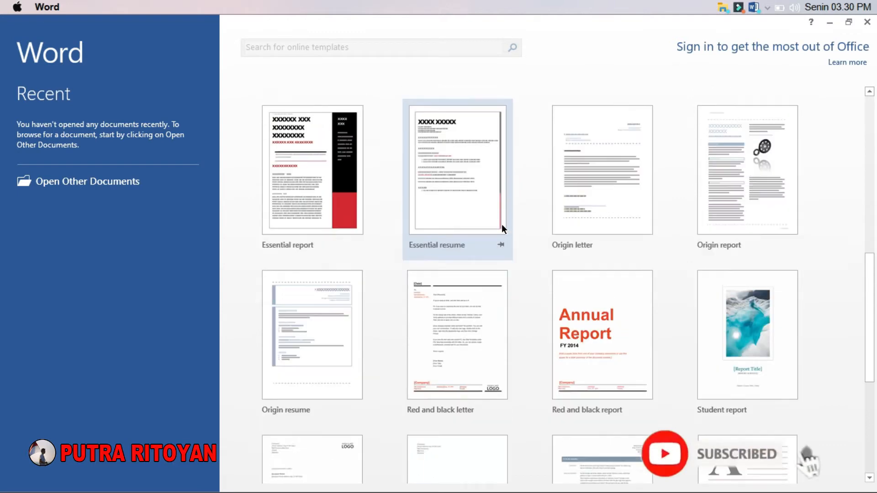
scroll(502, 223, up, 10)
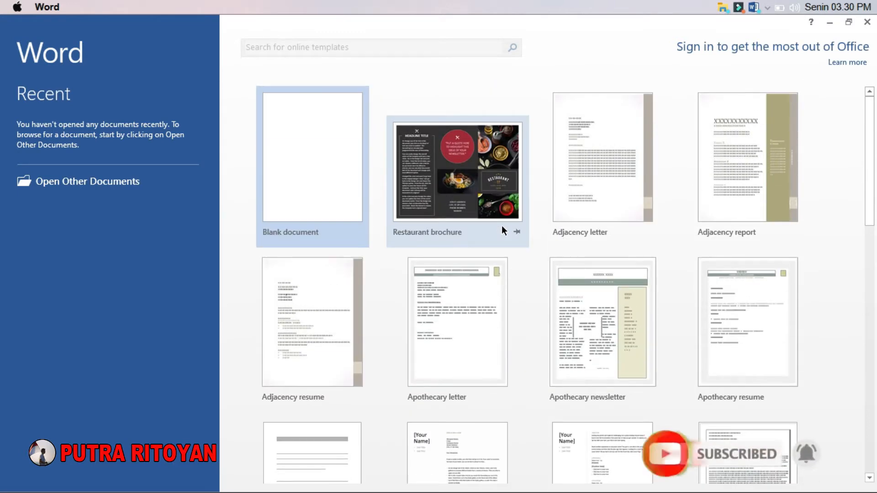
double_click(313, 184)
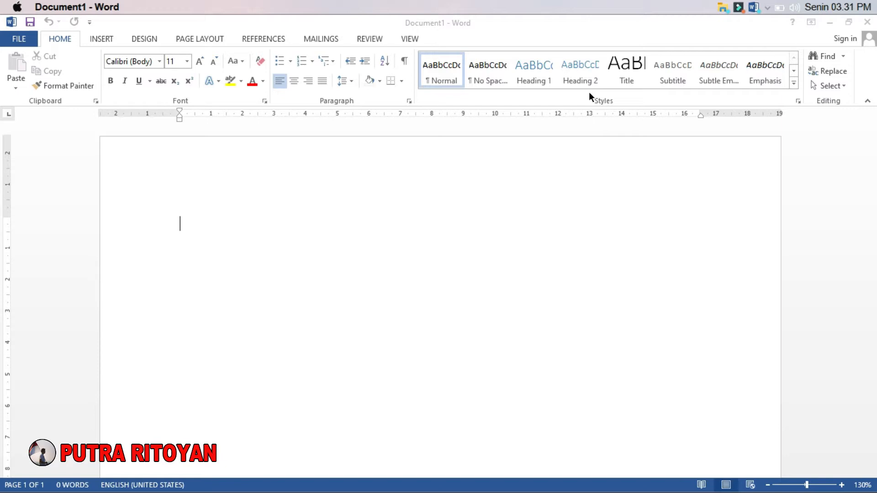
Look through the file options and the insert, design, page layout, references, mailings, review and view commands
click(17, 40)
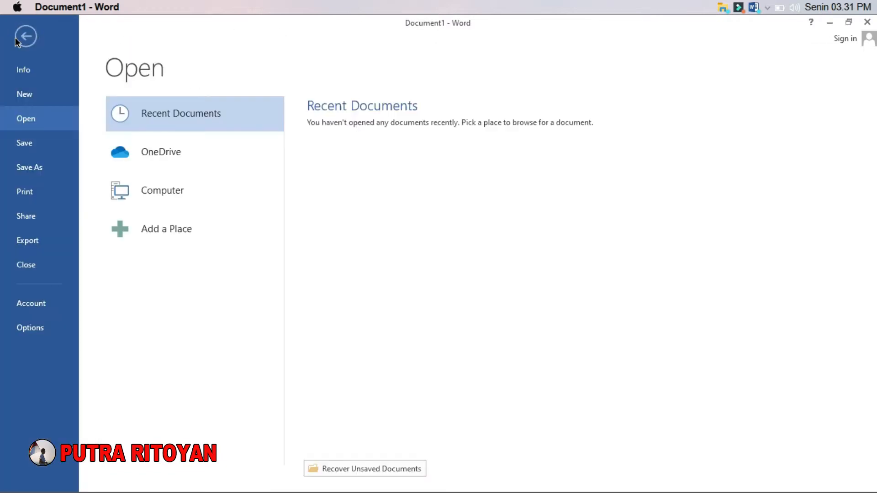
click(24, 37)
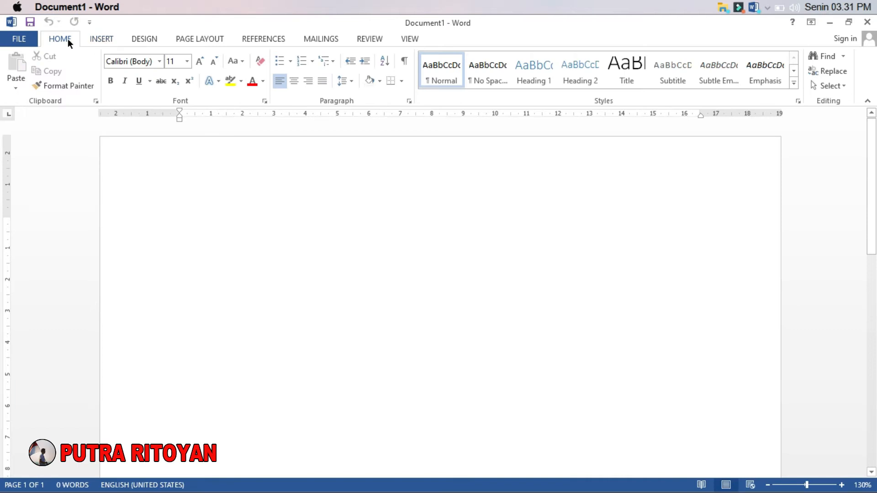
click(109, 40)
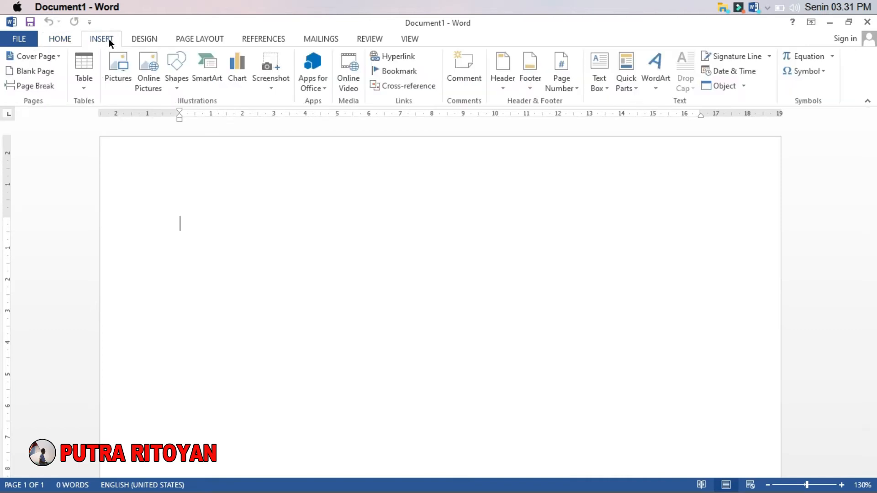
click(152, 41)
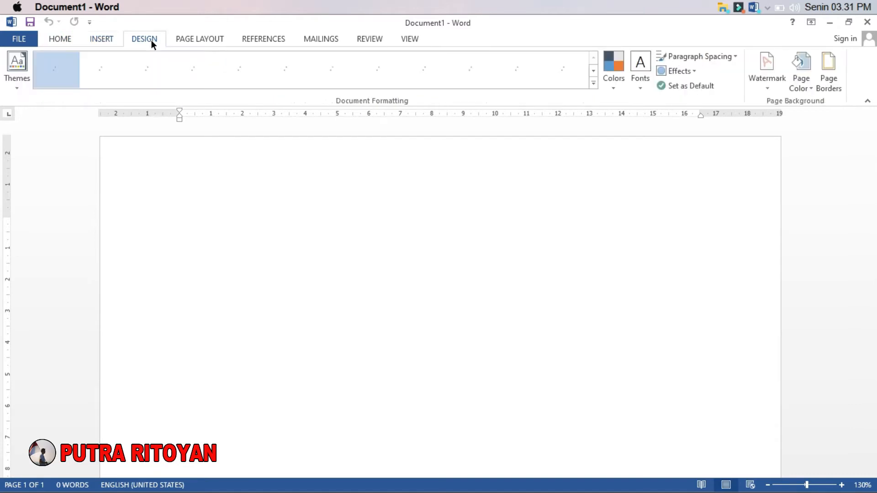
click(198, 40)
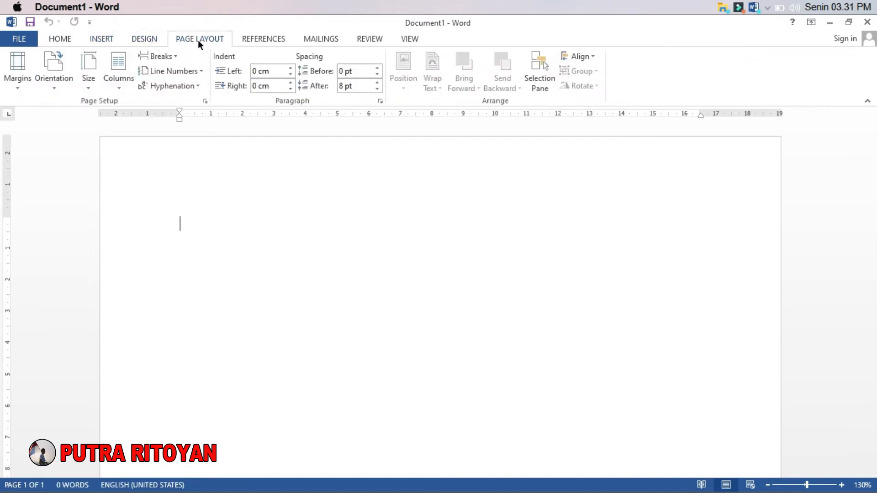
click(271, 39)
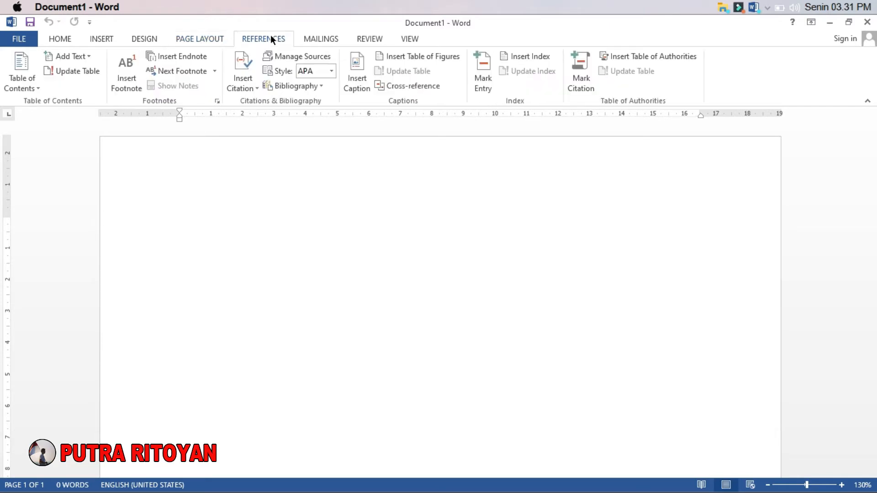
click(330, 41)
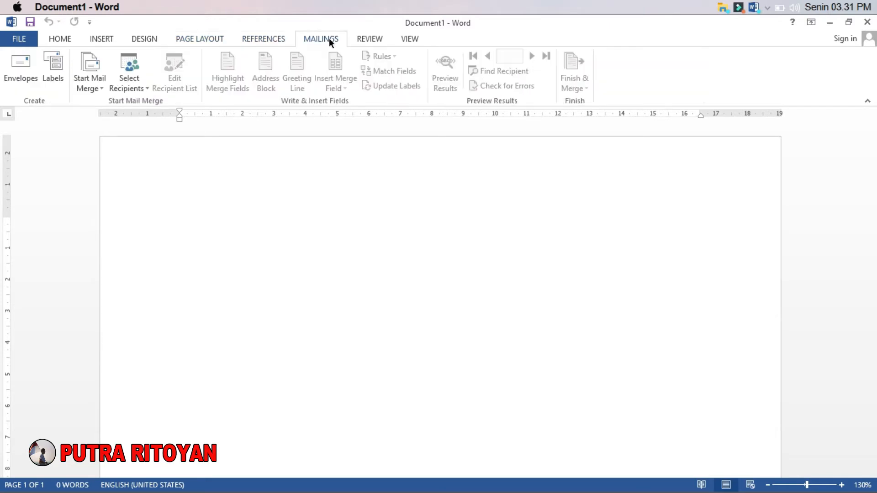
click(365, 39)
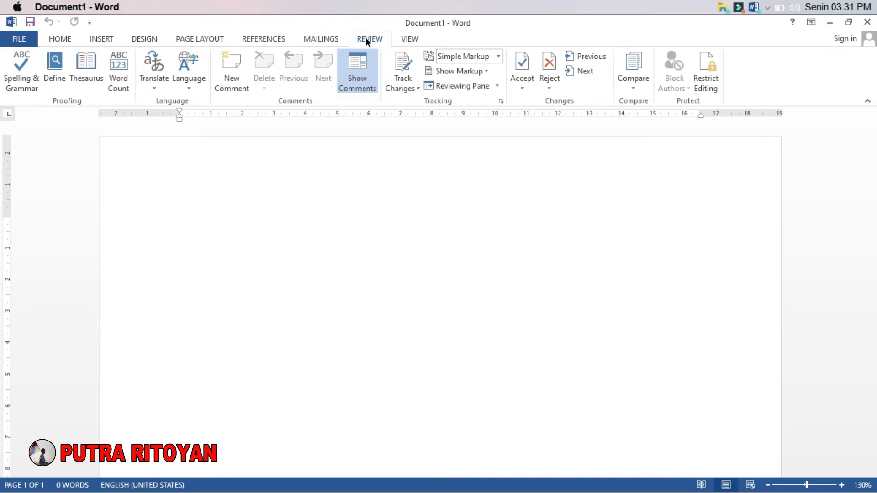
click(414, 40)
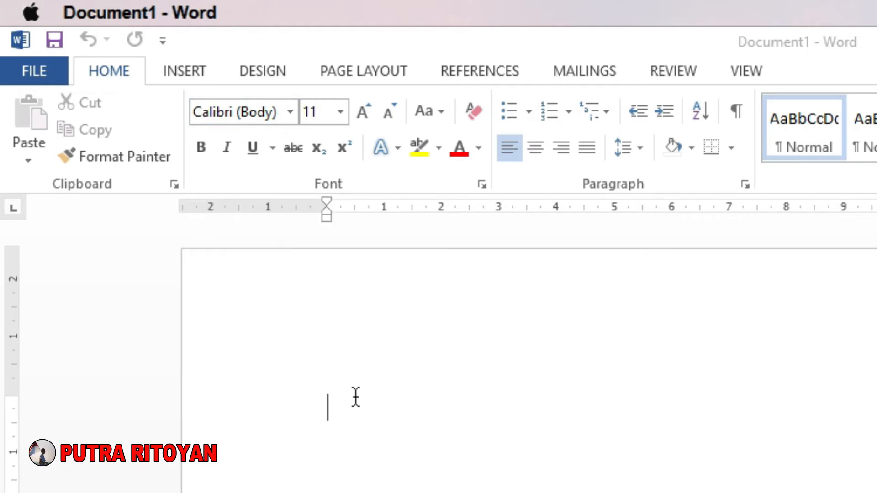
Enter the word "tulisan" in the document and format it in Forte at size 26
text(tulisan)
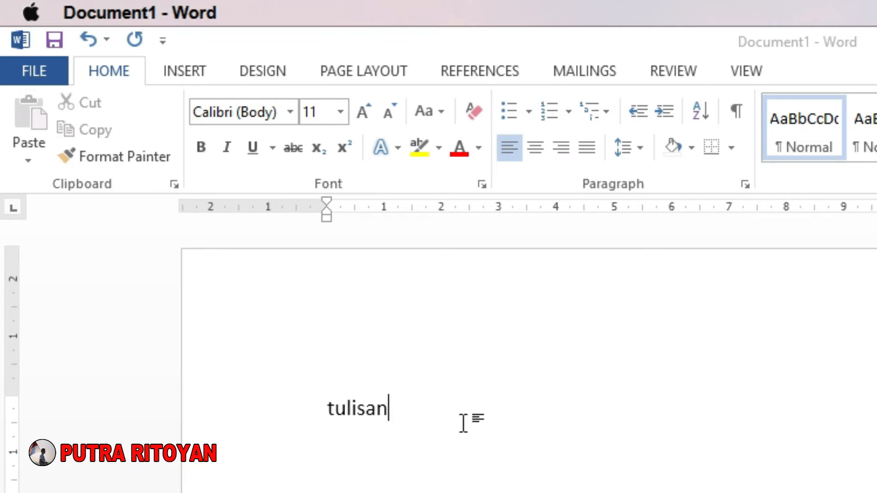
drag(416, 423, 329, 417)
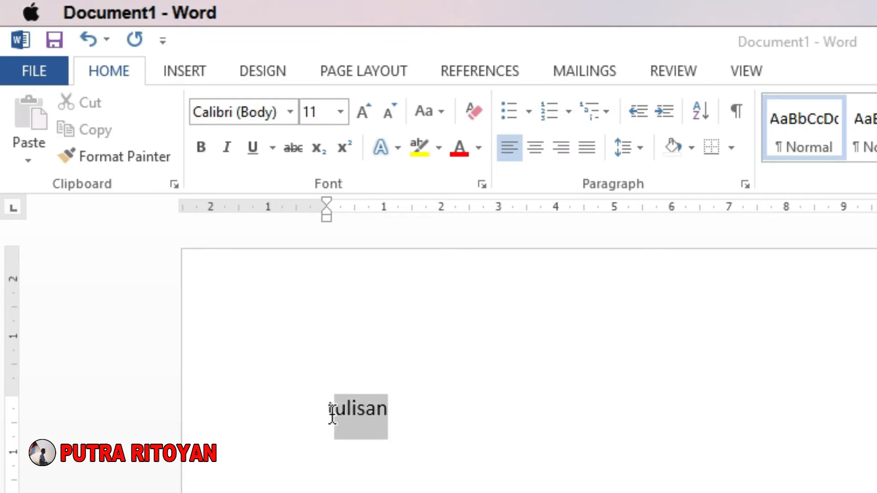
click(289, 118)
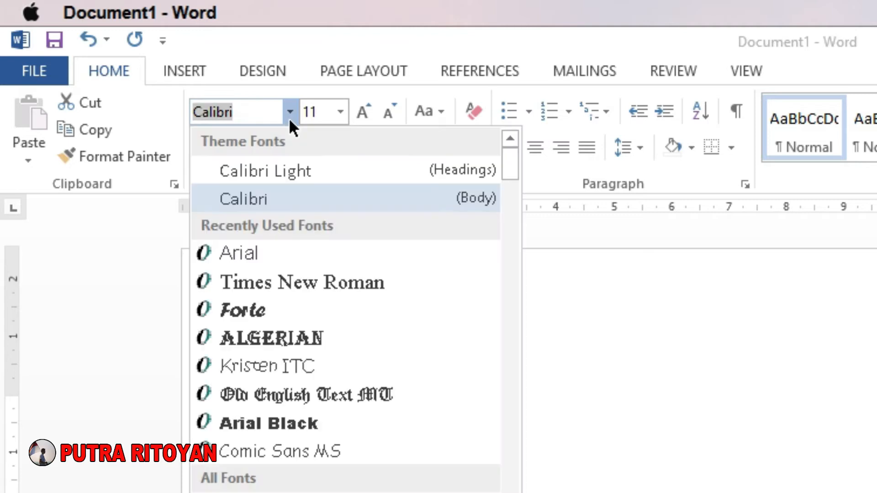
click(265, 309)
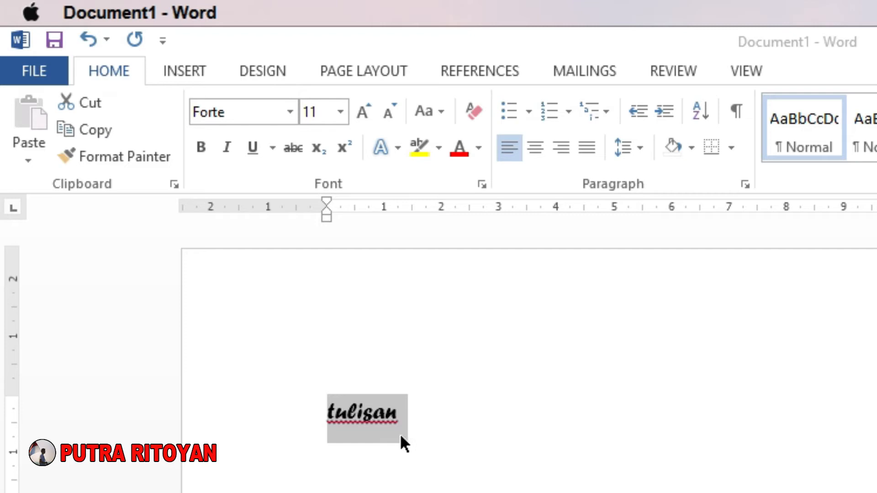
click(342, 113)
click(316, 382)
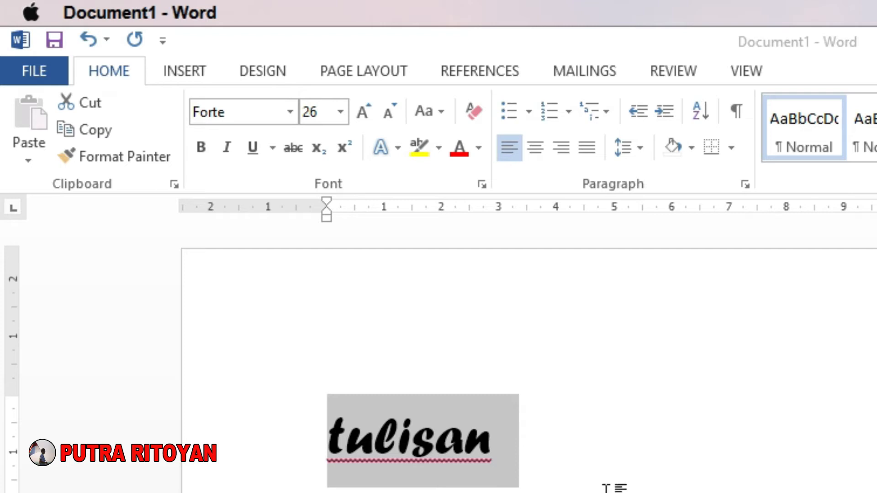
Grow the font size of the last letter of "tulisan" to 28 and shrink it back to 26
click(226, 148)
click(531, 445)
key(shift+Left)
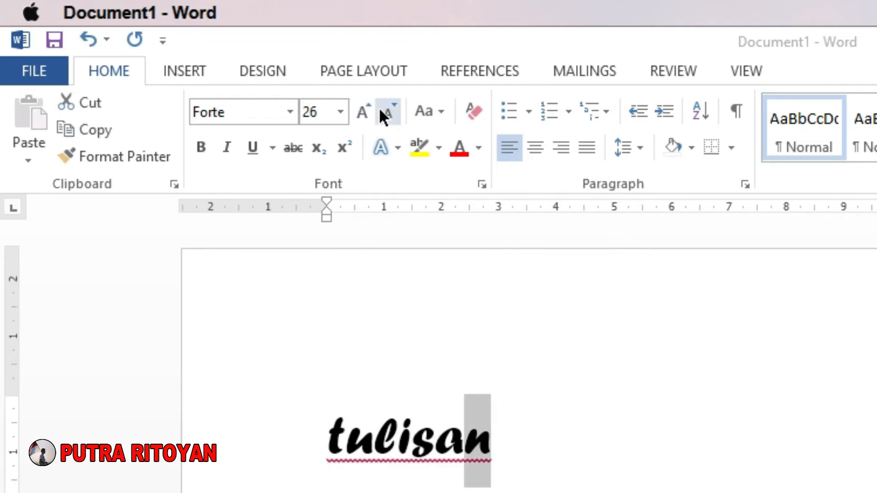
click(368, 109)
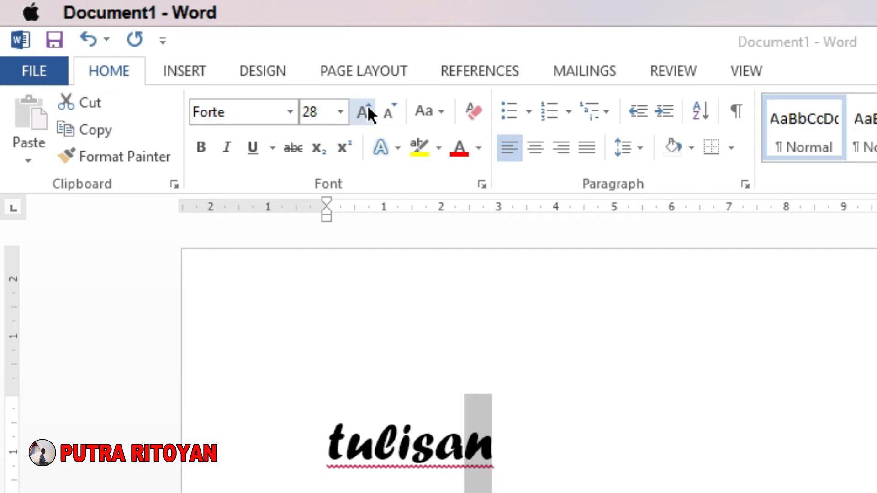
click(393, 109)
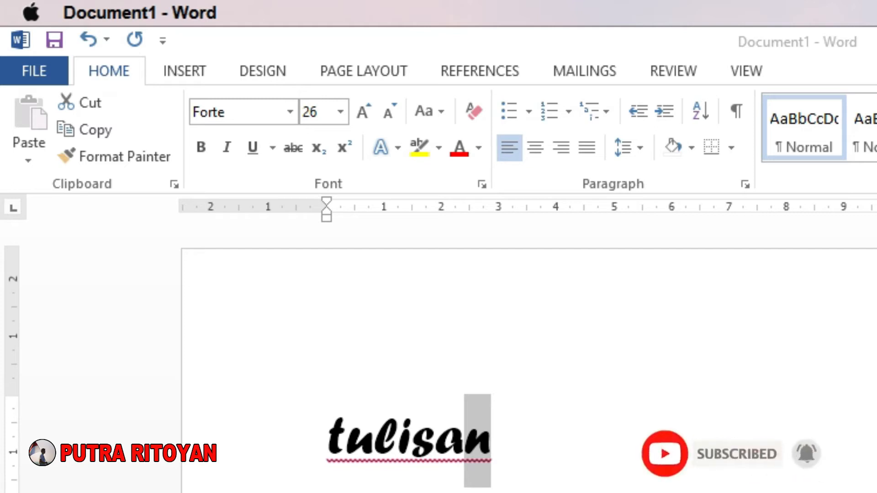
Change the font of the whole word "tulisan" to Calibri Light
click(431, 468)
drag(327, 438, 523, 433)
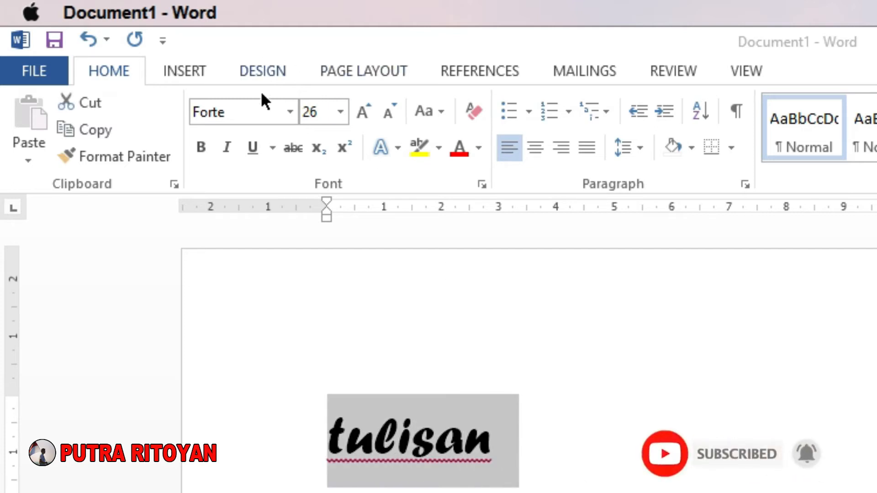
click(289, 114)
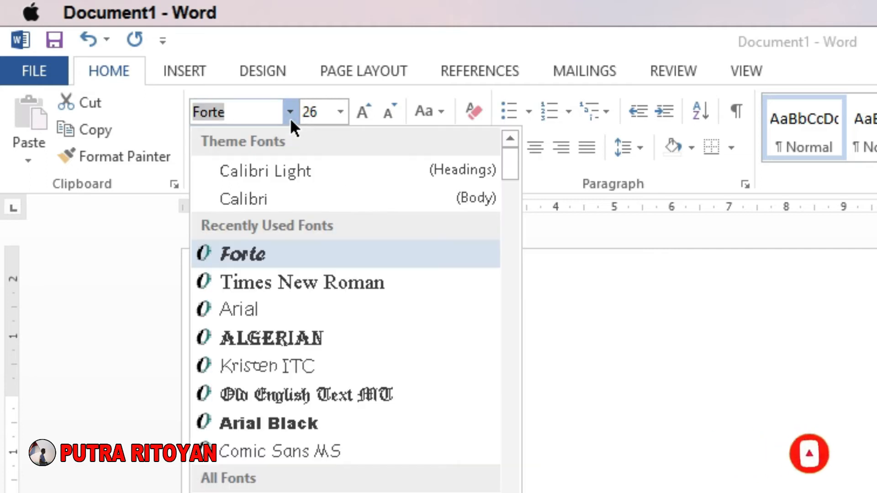
click(285, 170)
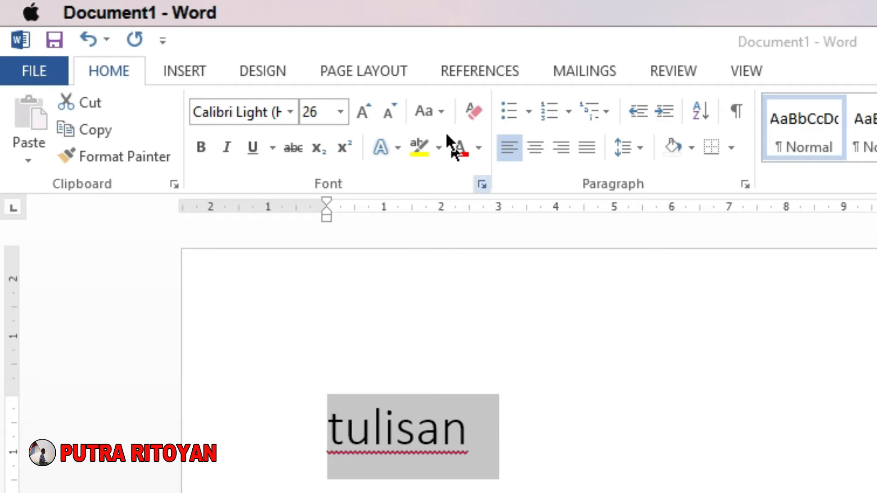
Convert the word "tulisan" to UPPERCASE and return it to lowercase
click(444, 113)
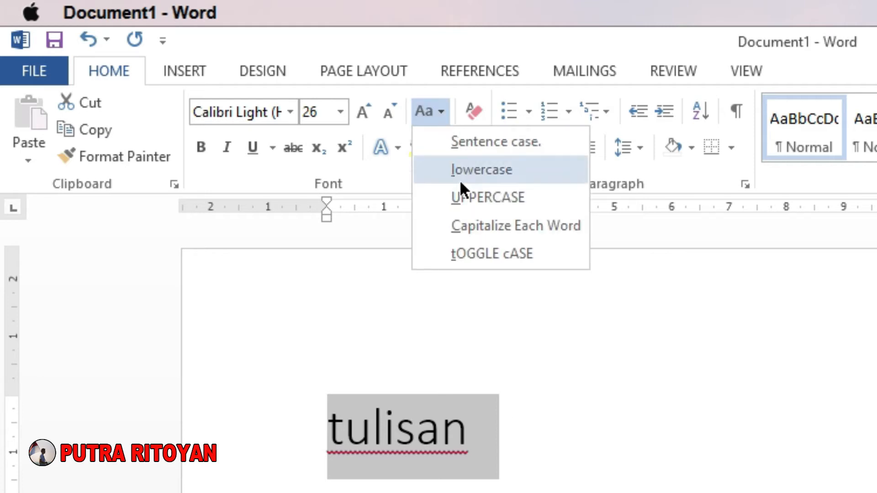
click(470, 197)
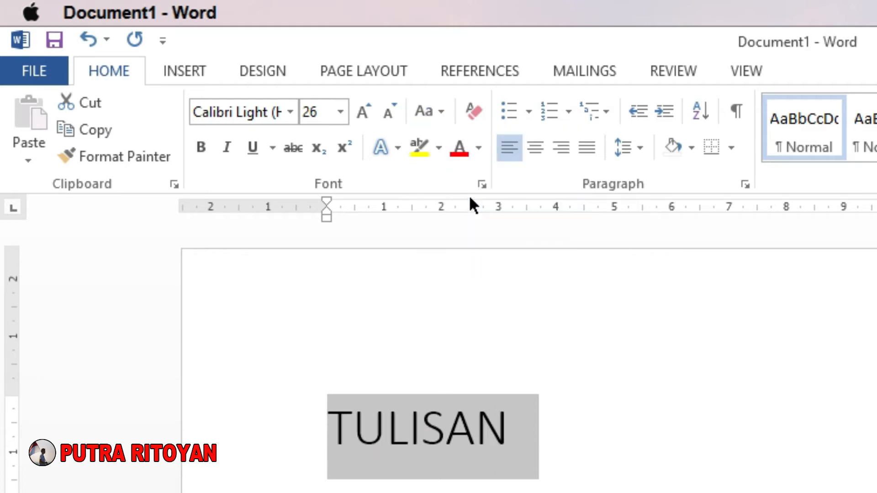
click(441, 114)
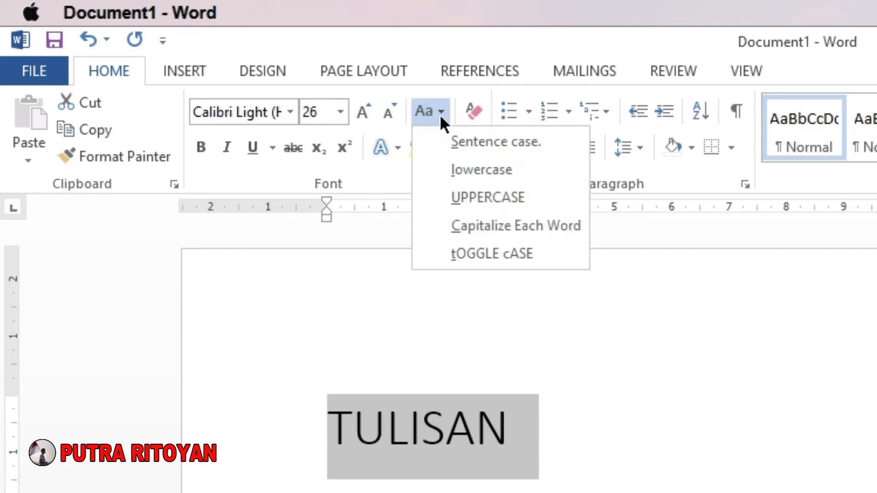
click(485, 169)
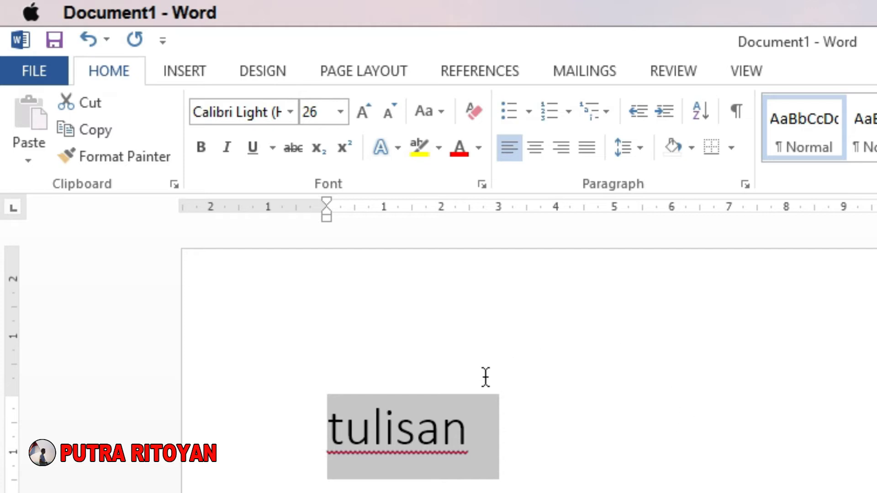
Clear all formatting from "tulisan" and apply bold, italic, underline and strikethrough to it
click(472, 119)
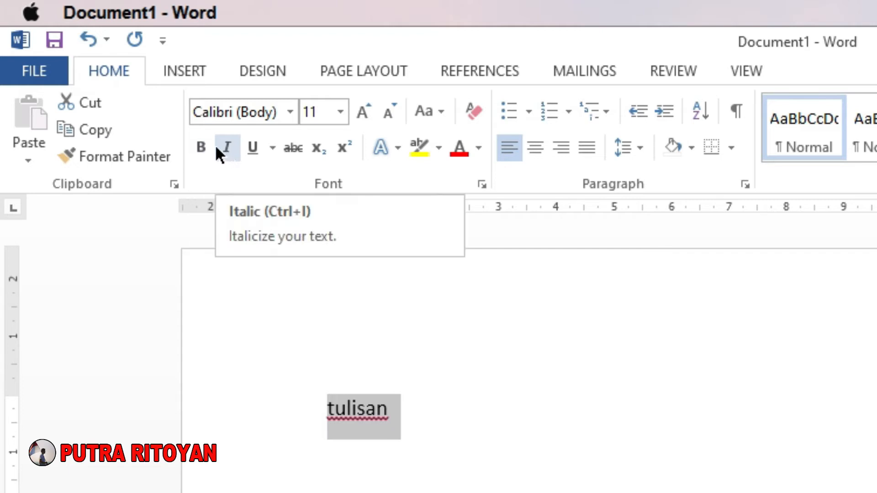
click(203, 148)
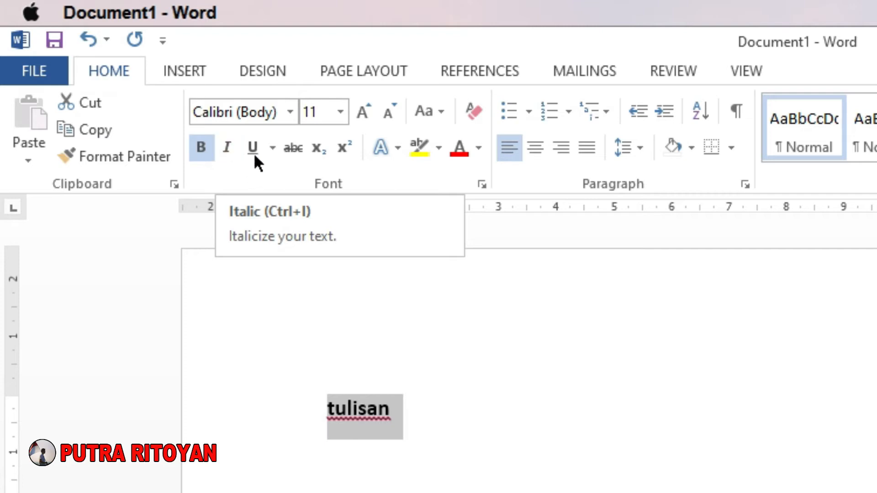
click(235, 154)
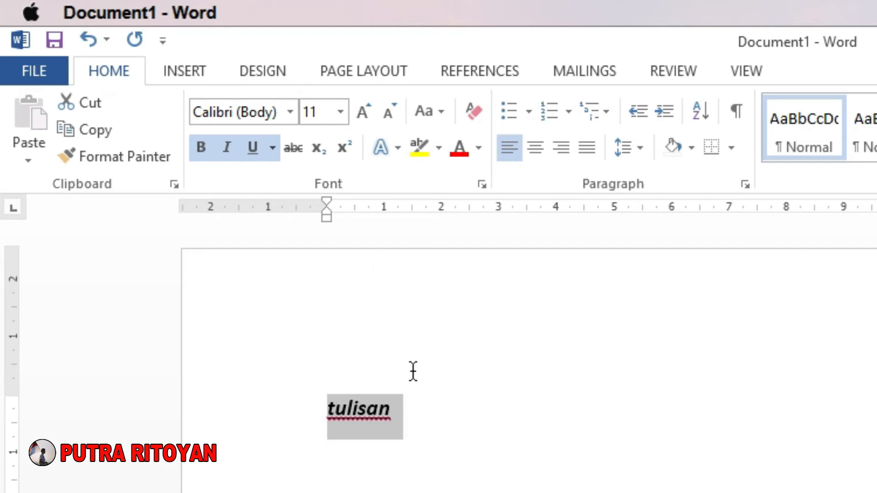
click(295, 153)
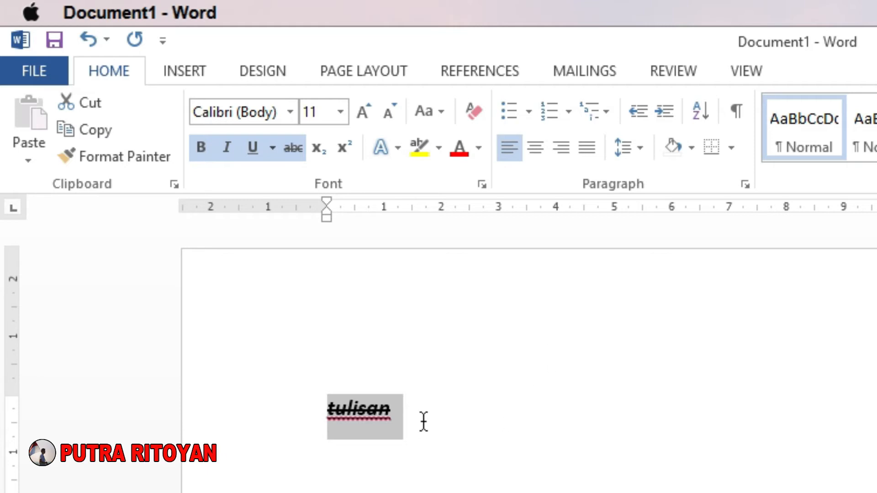
Remove the strikethrough from the word "tulisan" and clear the text selection
click(398, 413)
drag(399, 413, 327, 418)
click(289, 144)
drag(394, 407, 419, 407)
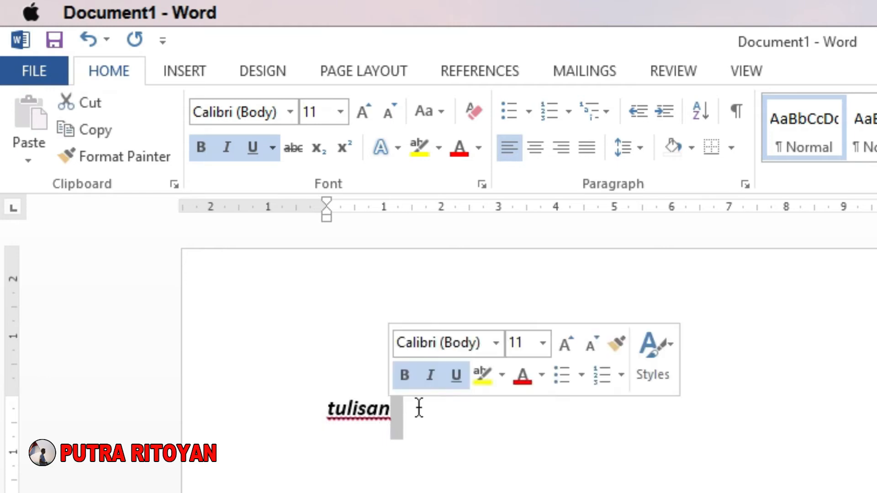
click(443, 391)
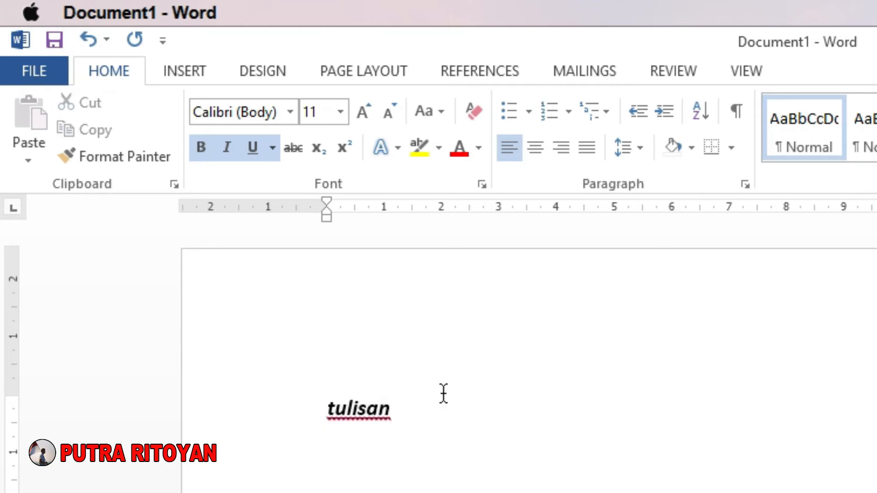
Make the first letter of "tulisan" subscript and switch it to superscript
key(shift+Right)
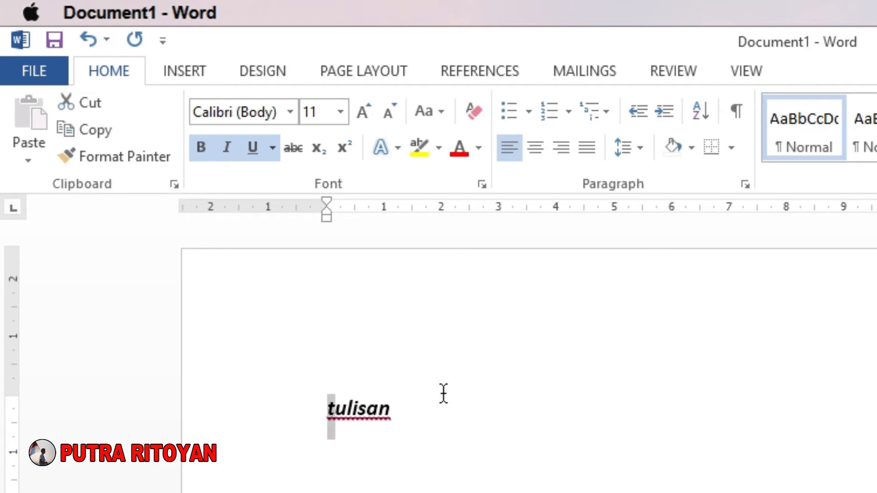
click(316, 148)
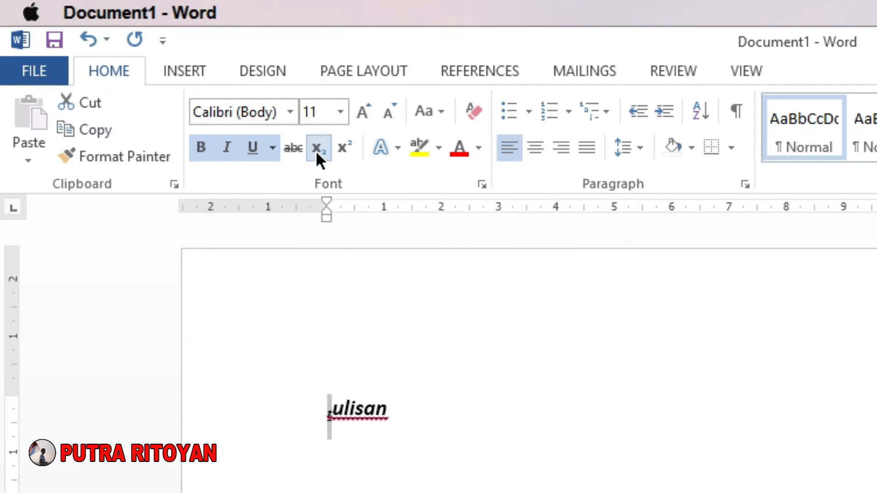
click(344, 147)
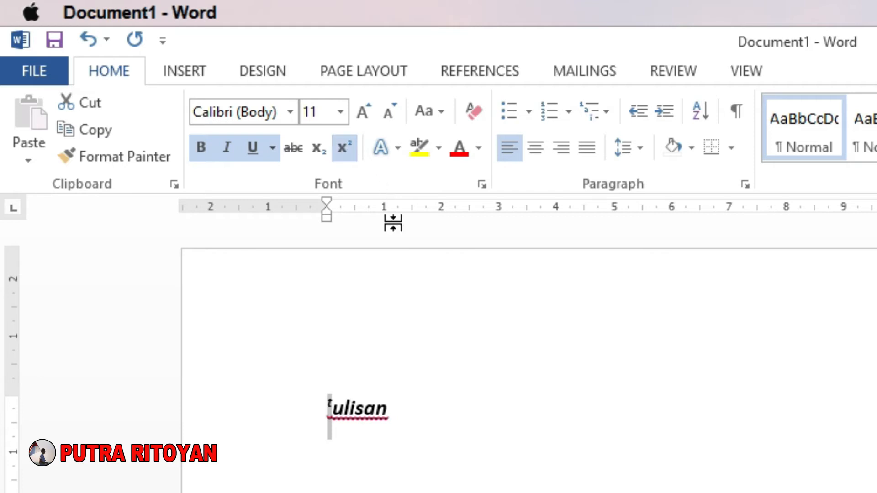
Apply the black outlined, shadowed text effect from the gallery's third row to the whole word "tulisan"
click(398, 408)
drag(398, 408, 328, 411)
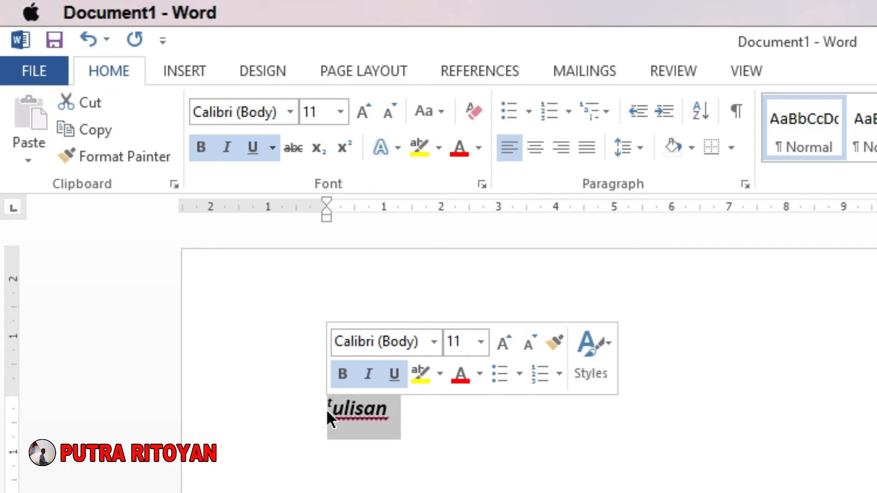
click(394, 148)
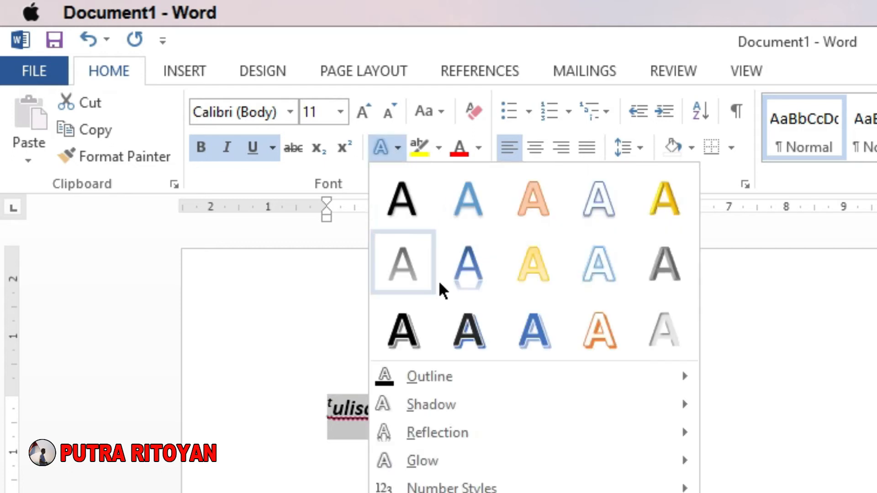
click(413, 343)
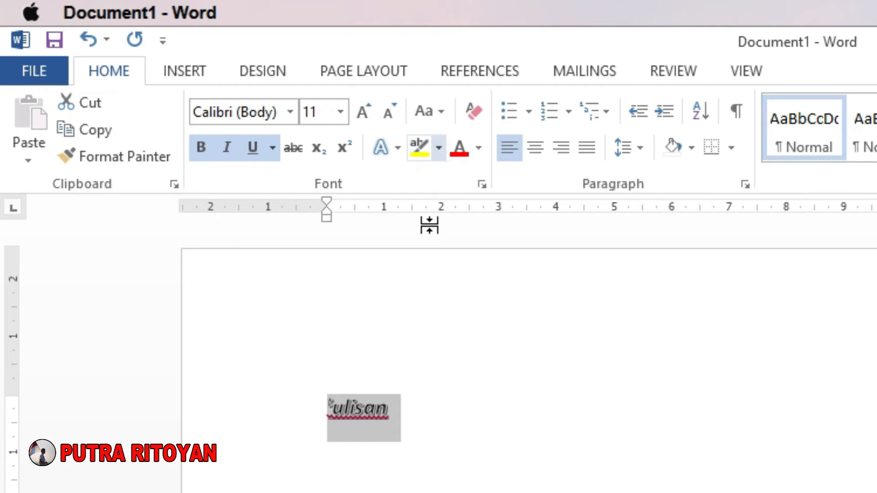
Highlight the word "tulisan" in red and set its font color to a lighter orange theme shade
click(440, 148)
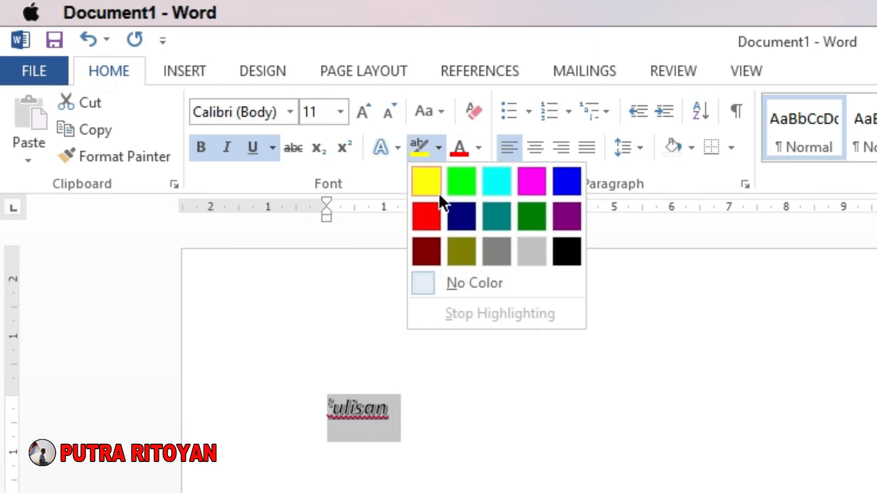
click(441, 225)
click(415, 417)
drag(409, 417, 317, 413)
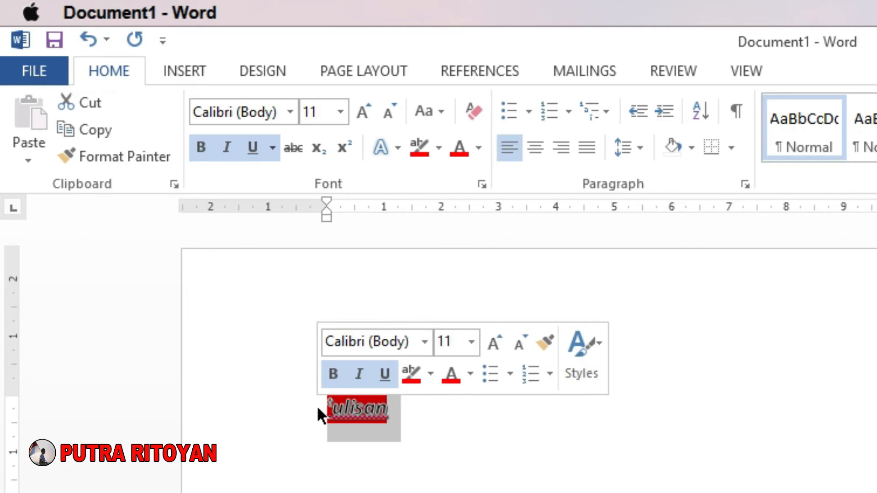
click(478, 153)
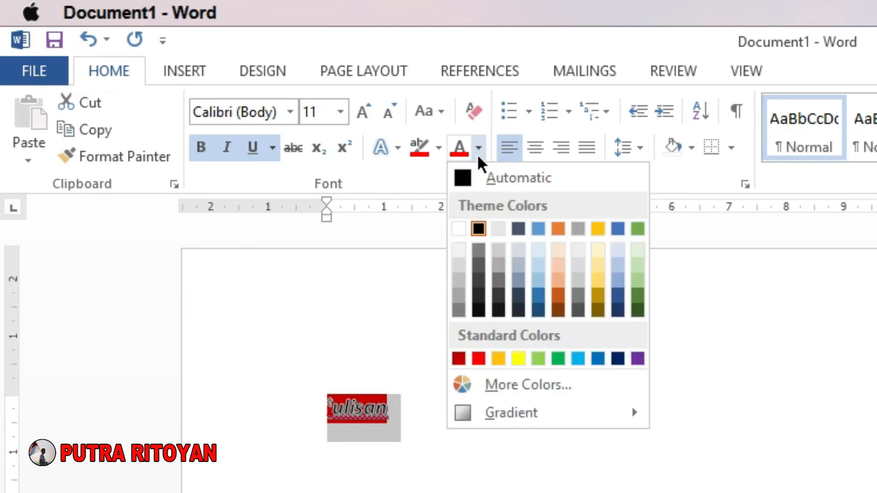
click(557, 279)
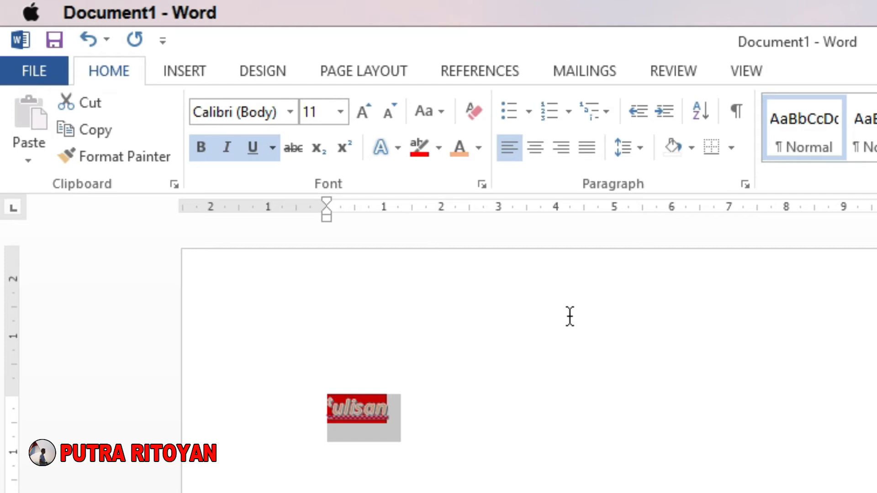
Add a blank page before the word "tulisan" and insert a page break
click(184, 71)
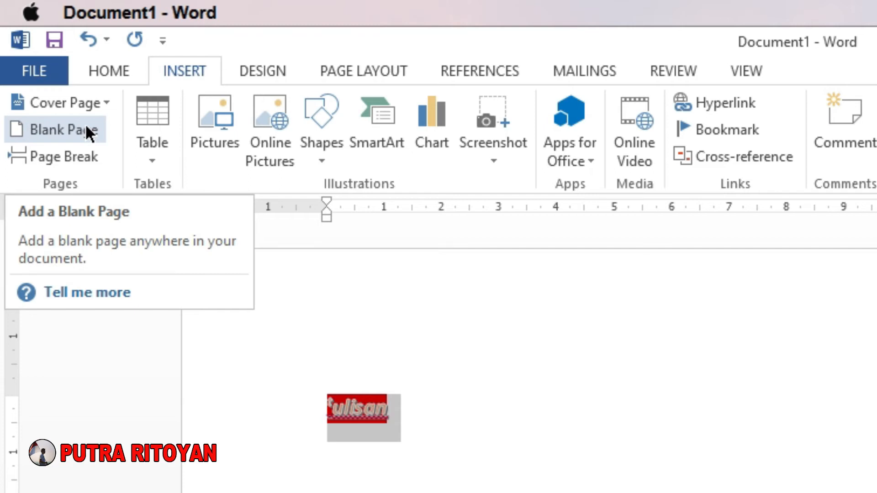
scroll(529, 491, down, 9)
scroll(525, 490, up, 9)
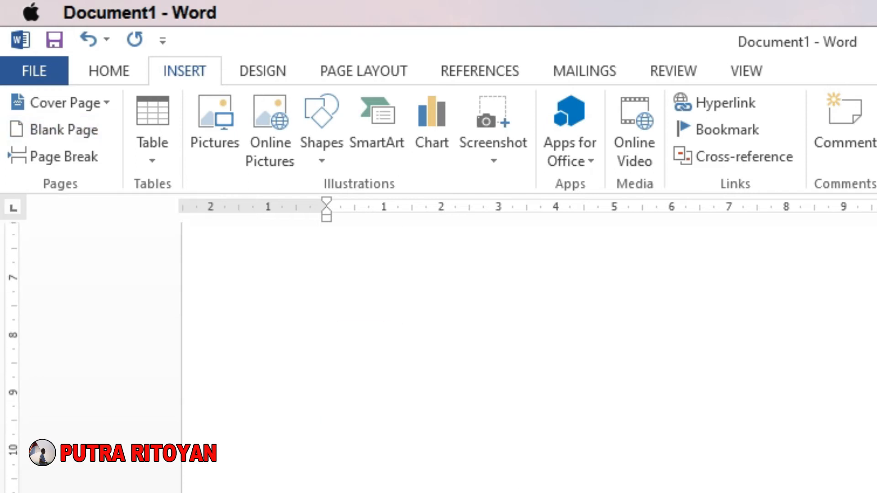
click(64, 130)
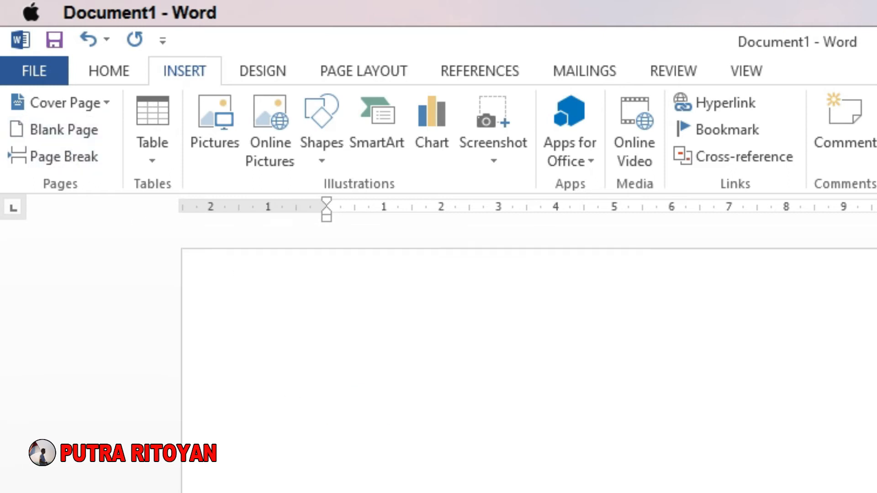
scroll(529, 357, down, 3)
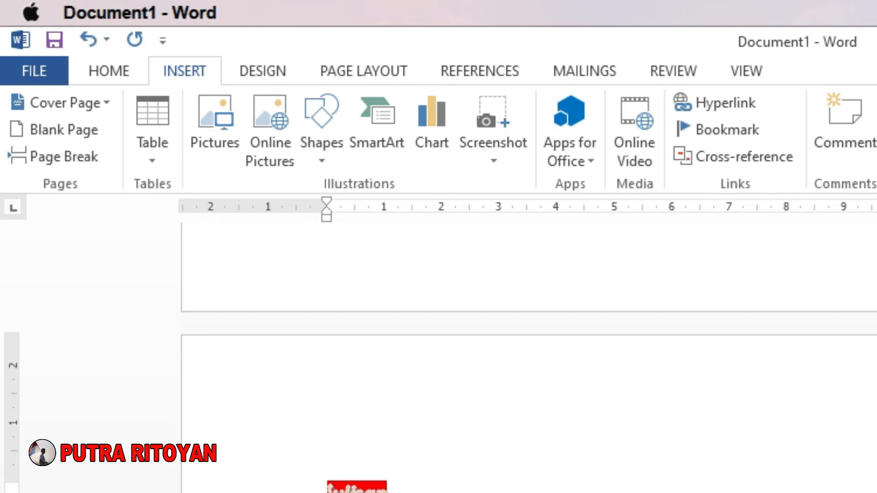
scroll(421, 481, up, 10)
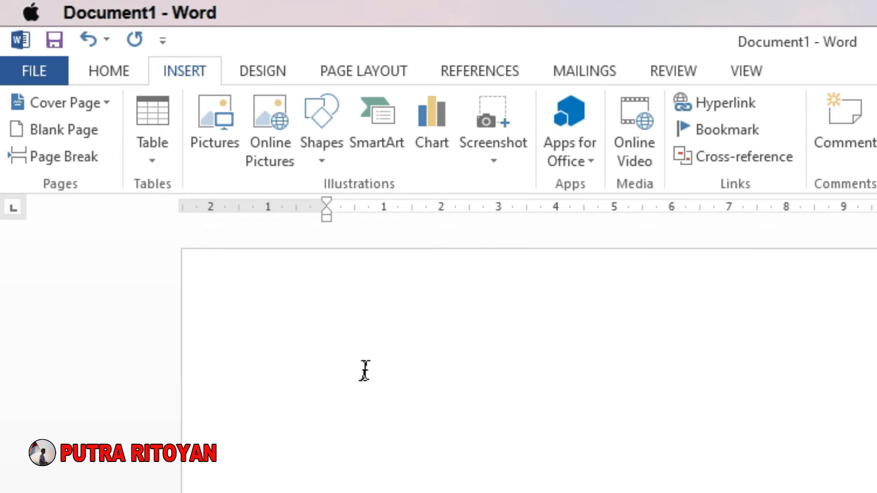
click(89, 164)
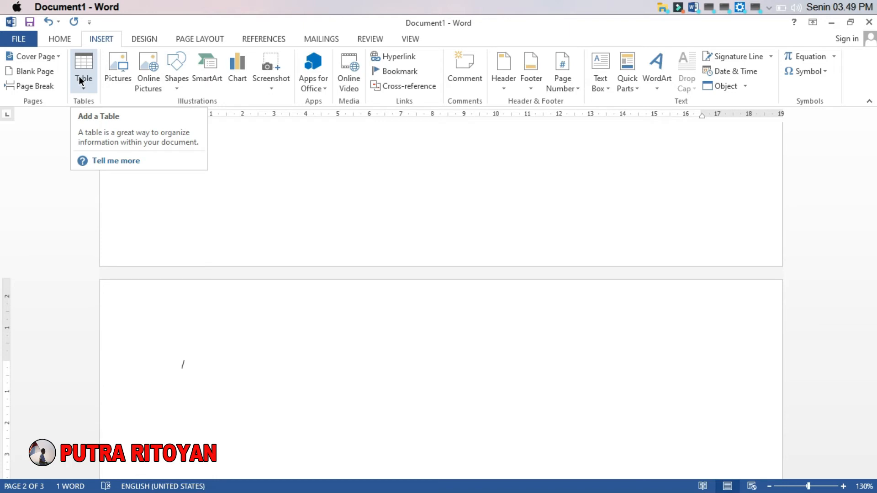
Insert a table with 5 columns and 2 rows on the first page
scroll(159, 178, up, 3)
scroll(158, 177, up, 12)
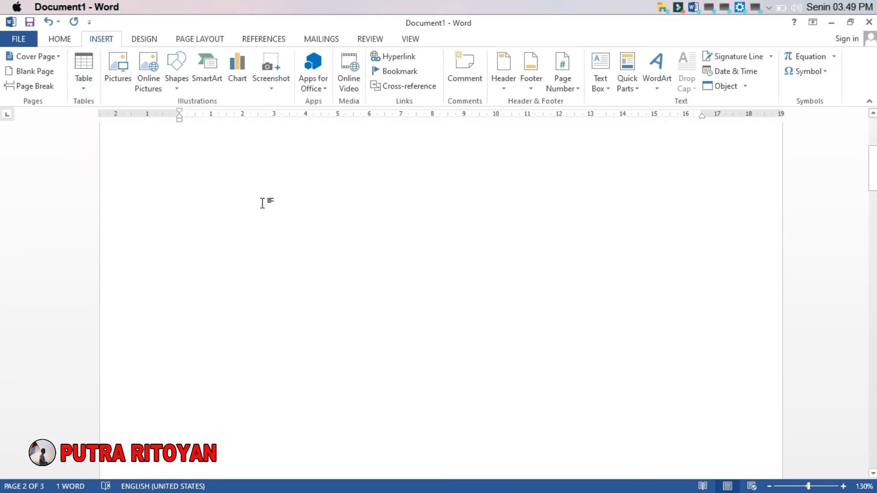
click(83, 84)
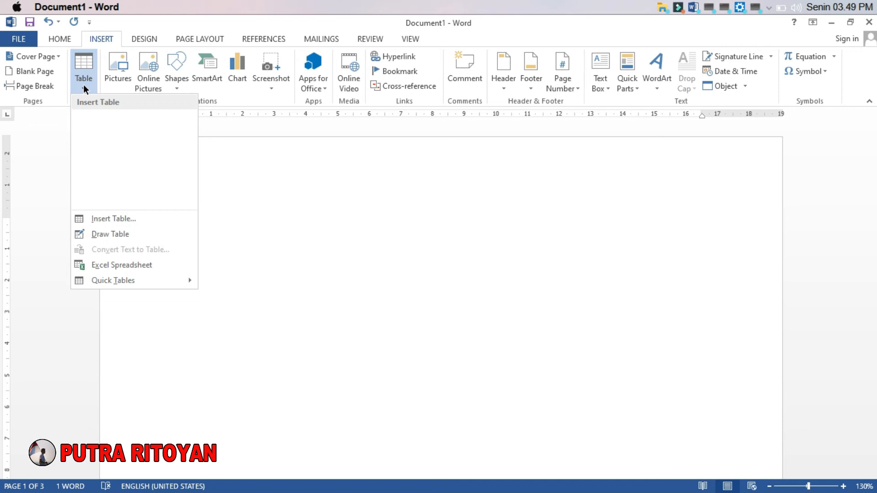
click(114, 219)
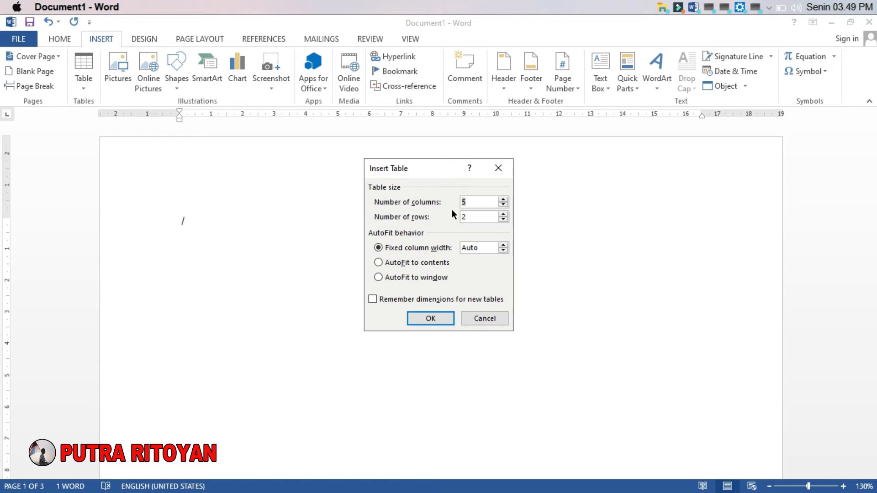
click(437, 321)
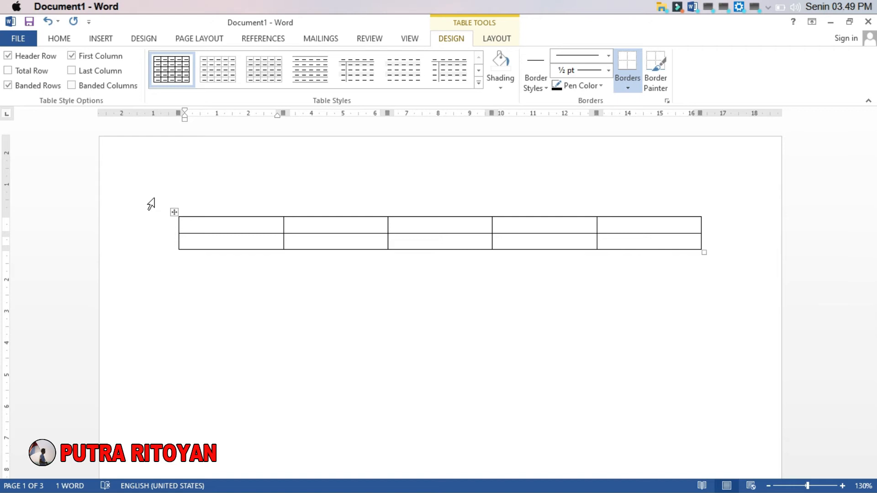
Insert a screen clipping of the desktop's icon area below the table
click(205, 307)
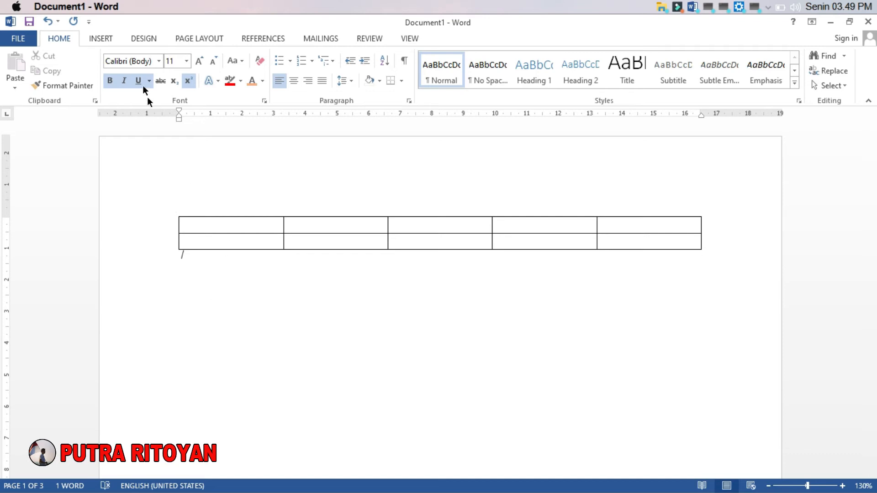
click(108, 41)
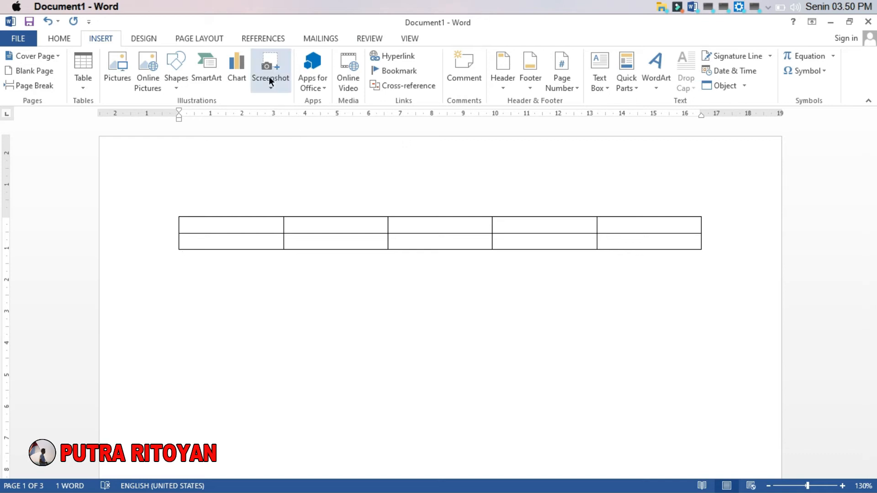
click(271, 89)
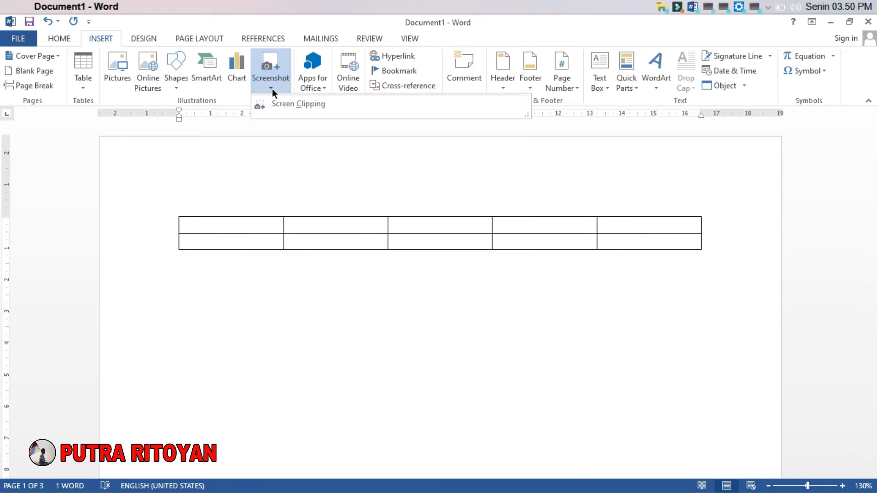
click(287, 107)
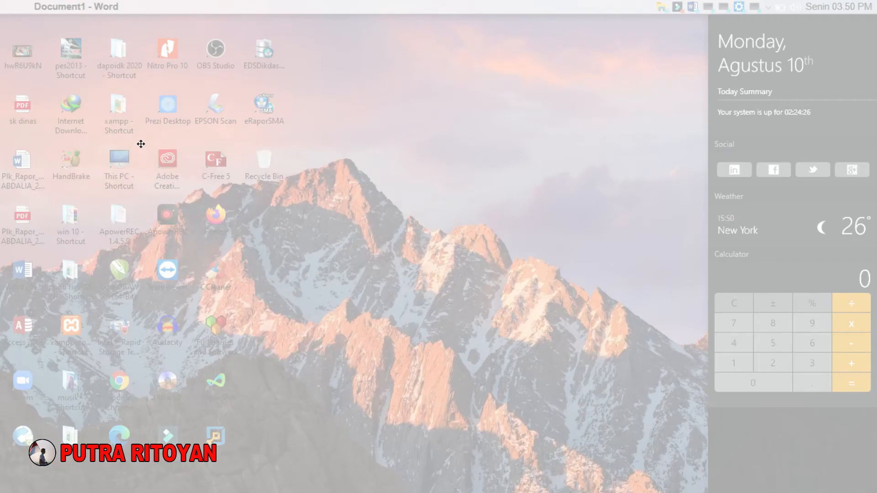
drag(29, 37, 386, 461)
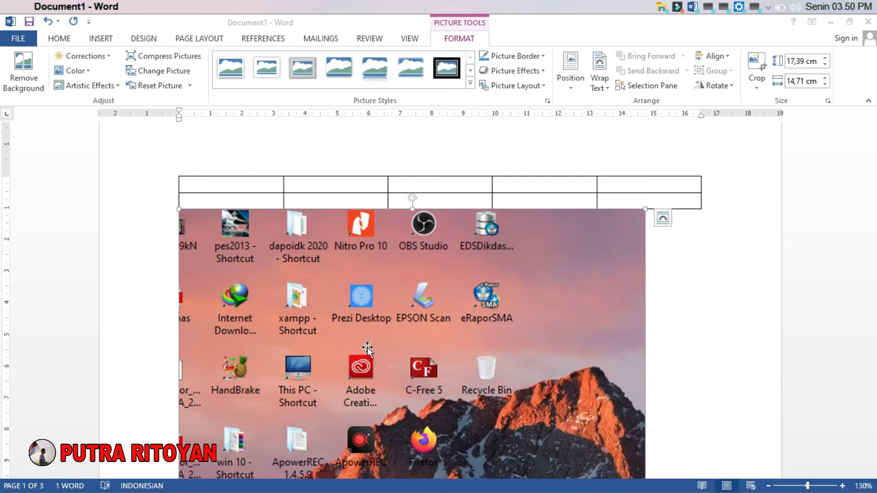
click(101, 39)
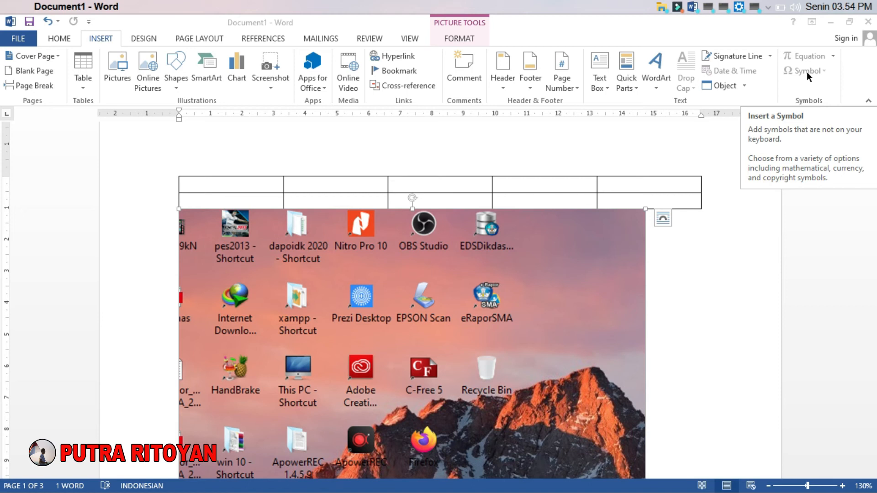
click(728, 245)
scroll(728, 244, down, 5)
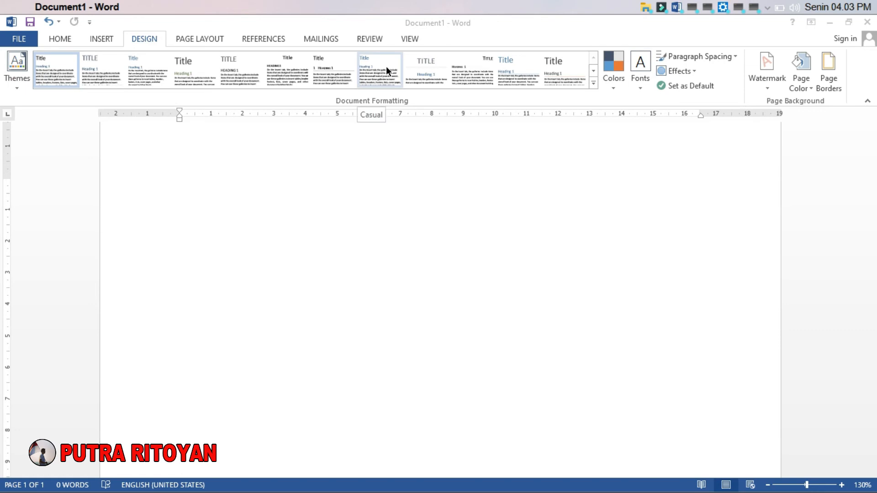
Examine the theme colors, theme fonts and preset watermarks available for the document's design
click(620, 88)
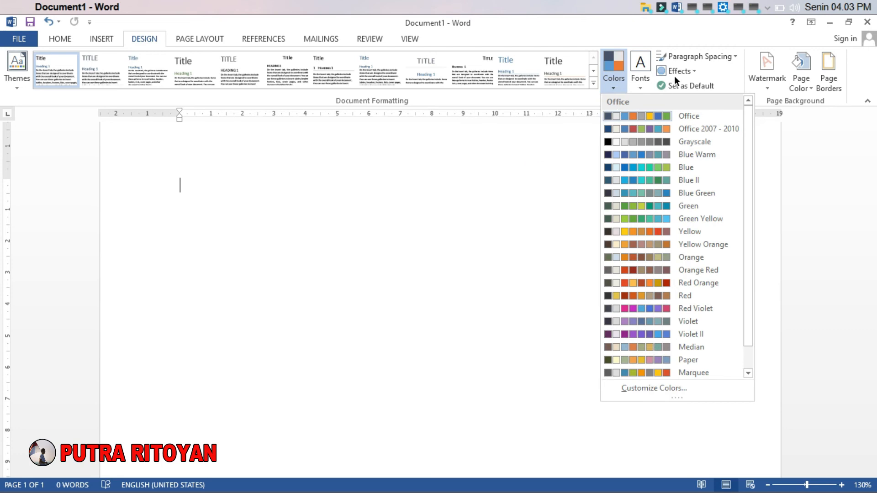
click(641, 89)
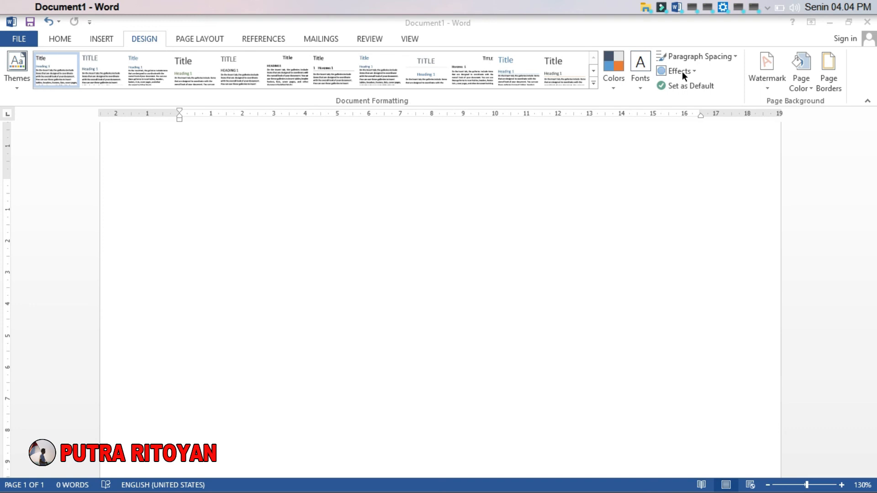
click(791, 101)
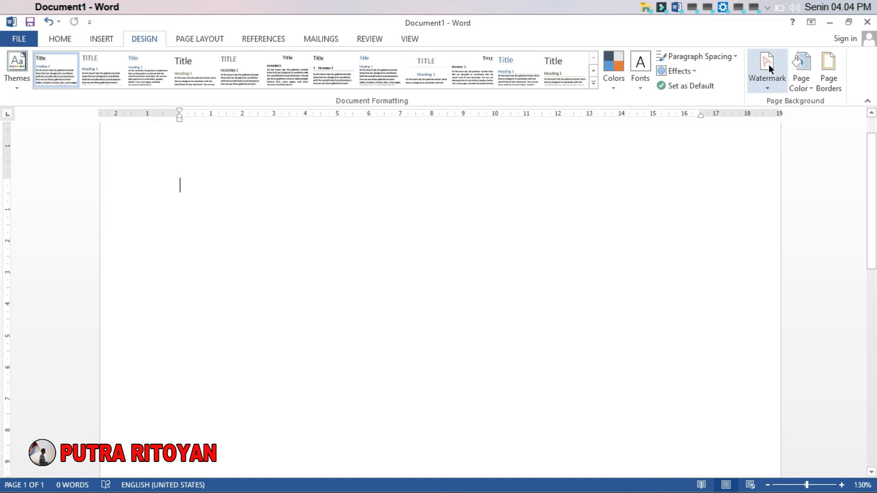
click(768, 88)
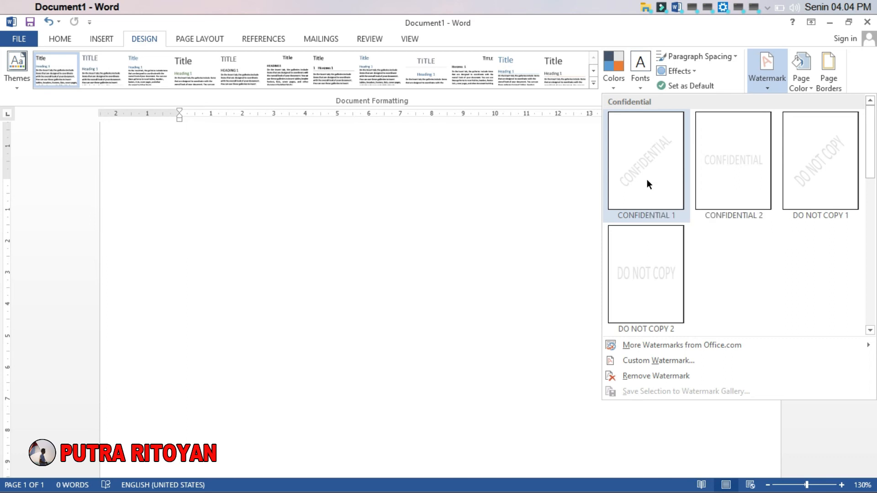
click(809, 40)
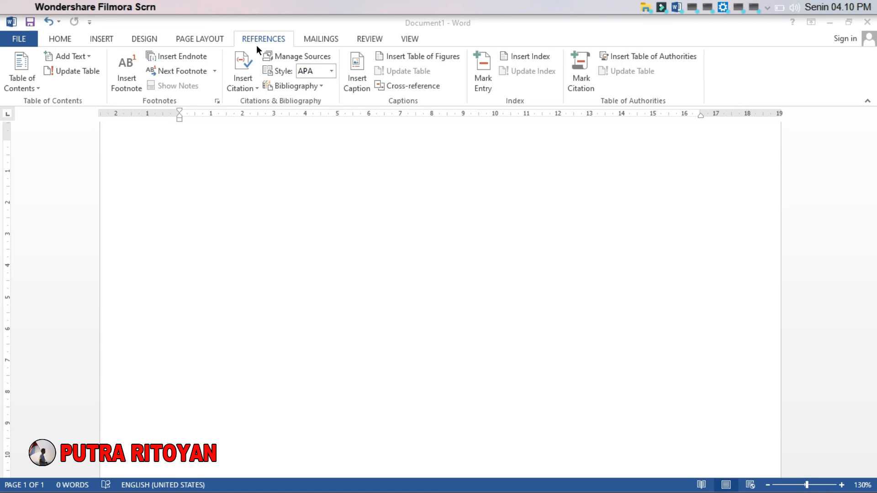
Examine the mailing, reviewing and view commands and the options of the Zoom dialog, leaving the zoom level unchanged
click(322, 39)
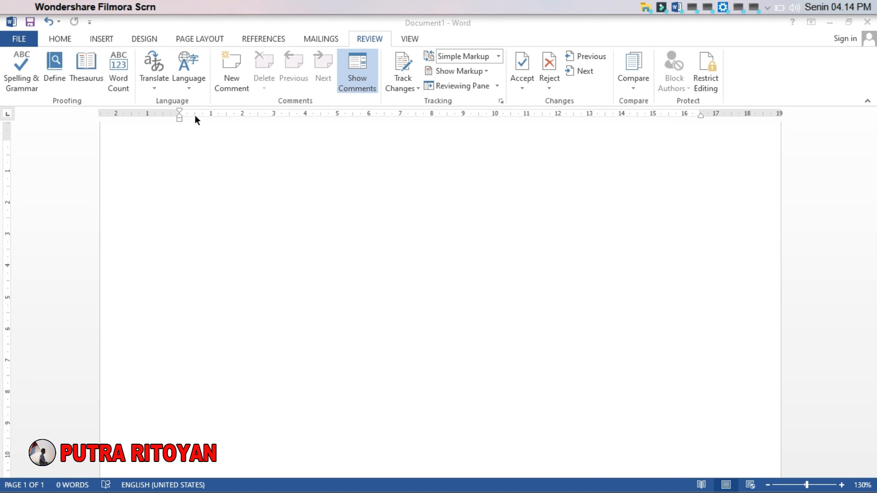
click(409, 39)
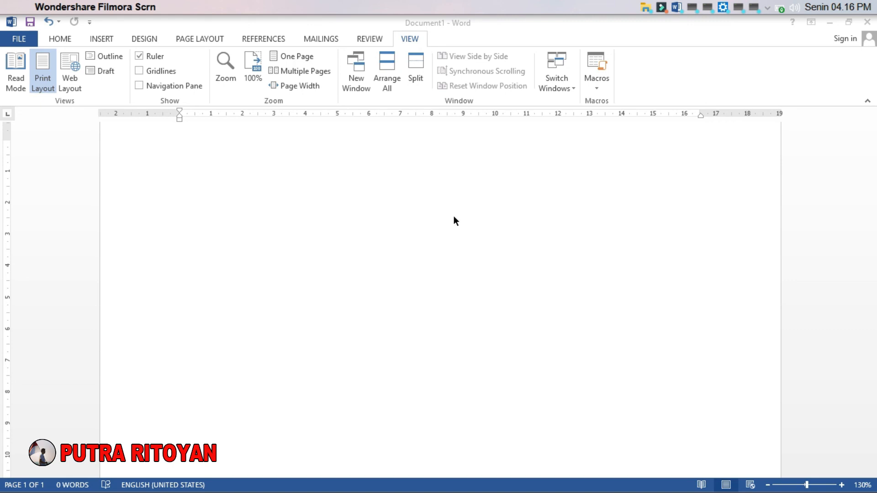
click(227, 78)
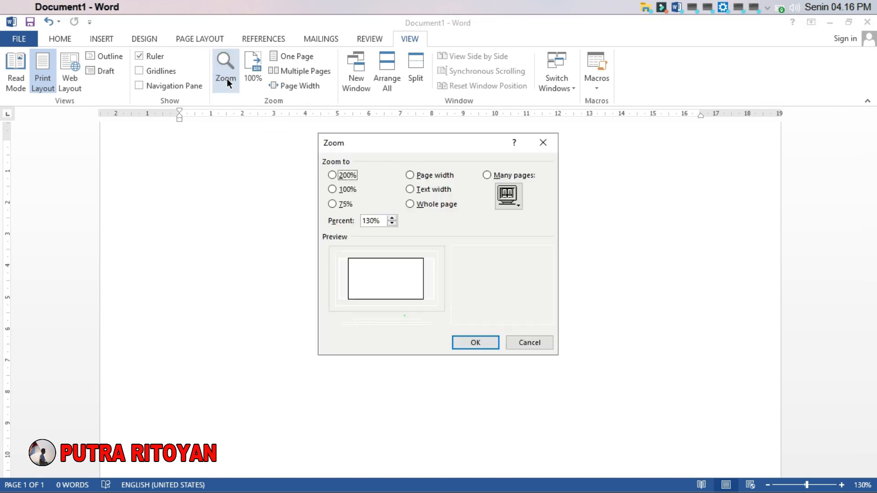
click(542, 143)
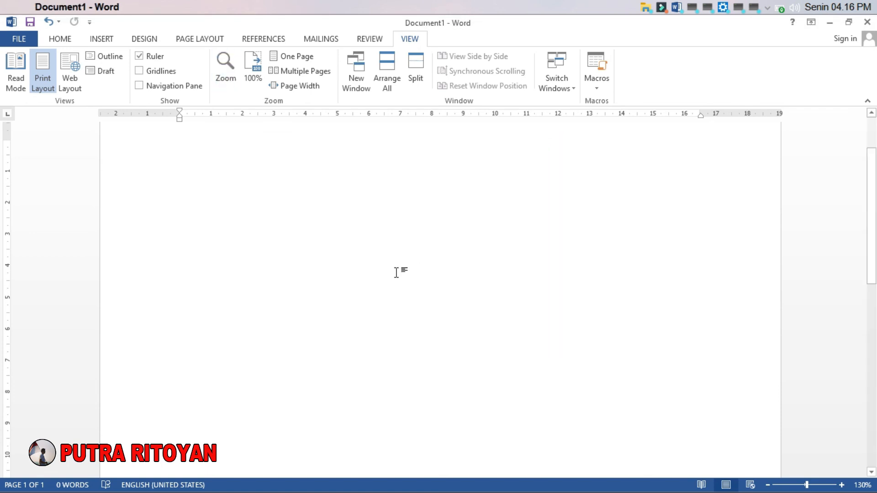